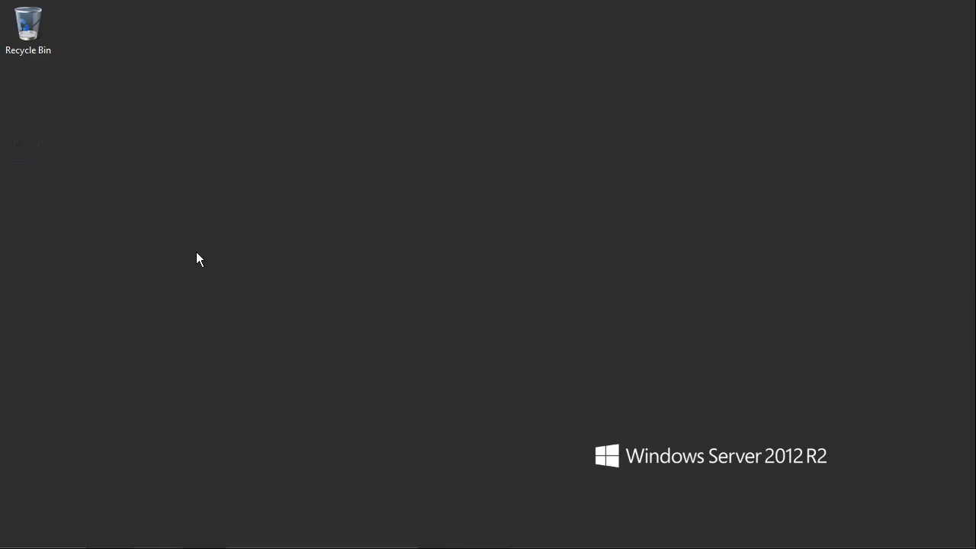
- Search 'fire' from the Start screen and launch Windows Firewall with Advanced Security
key(super)
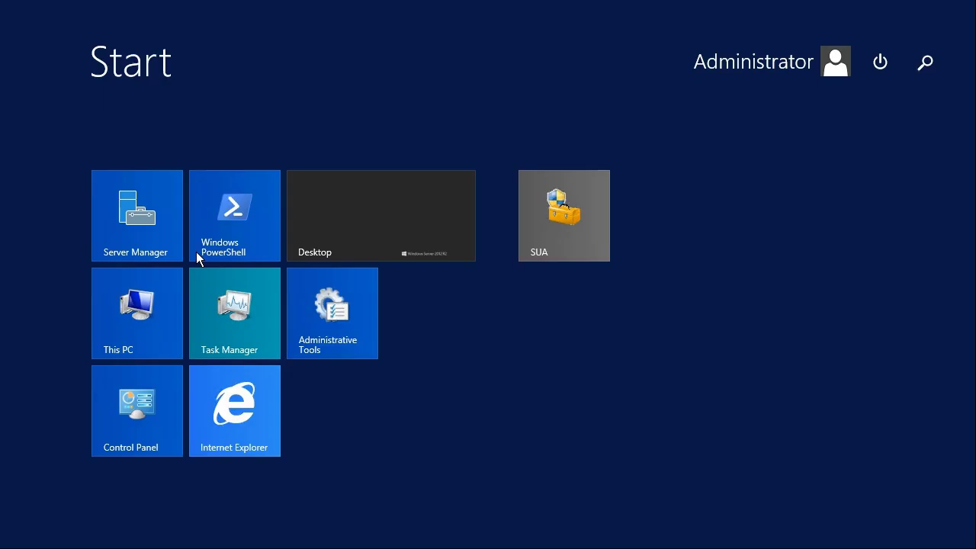
text(firewall with Advanced Security)
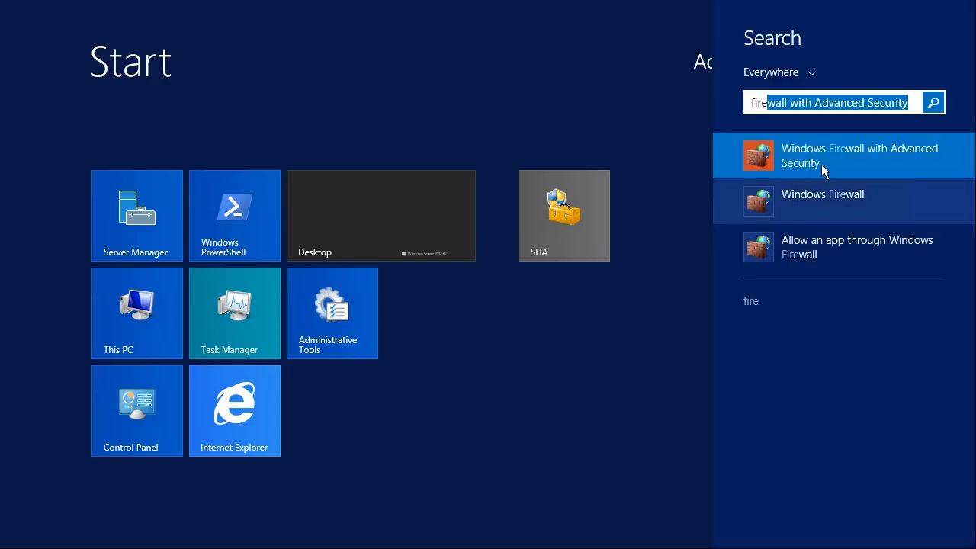
click(850, 154)
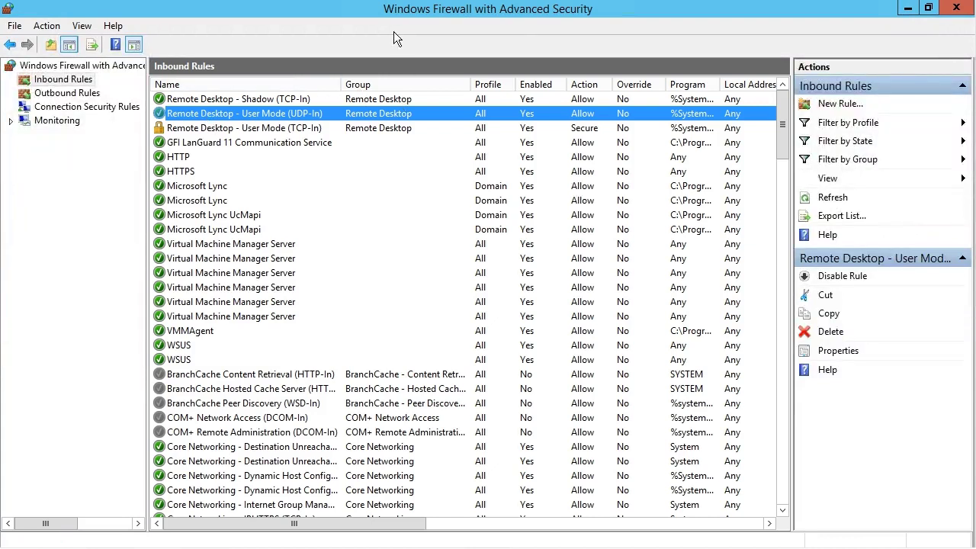
click(62, 94)
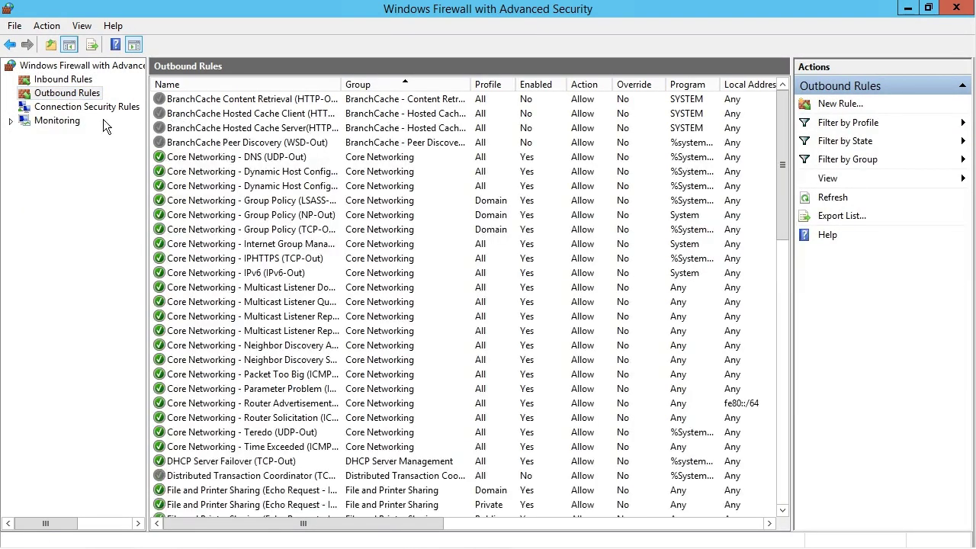
click(60, 86)
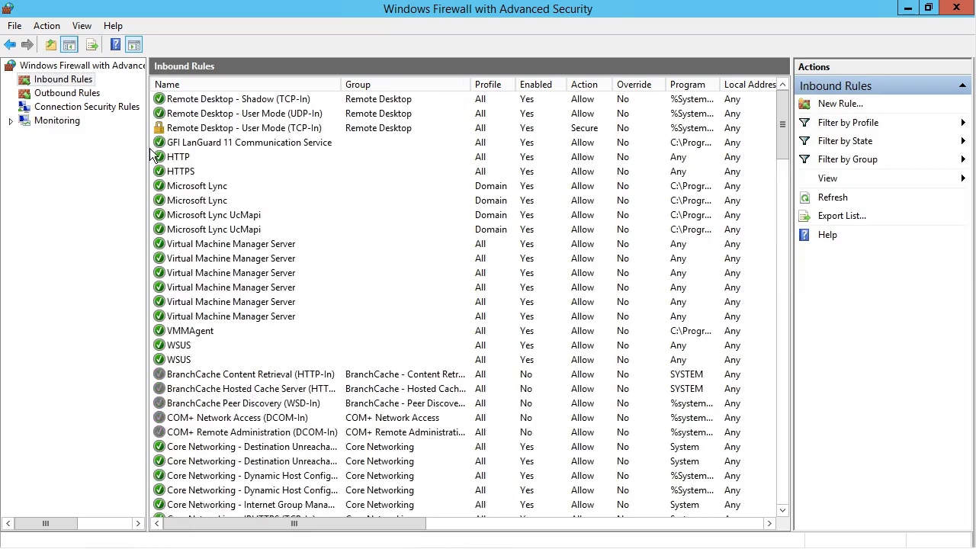
click(185, 99)
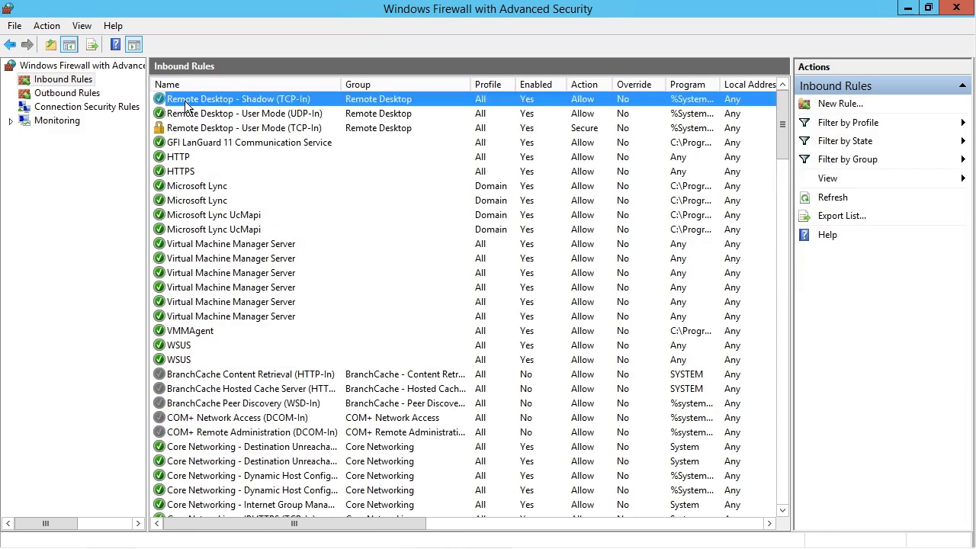
click(185, 128)
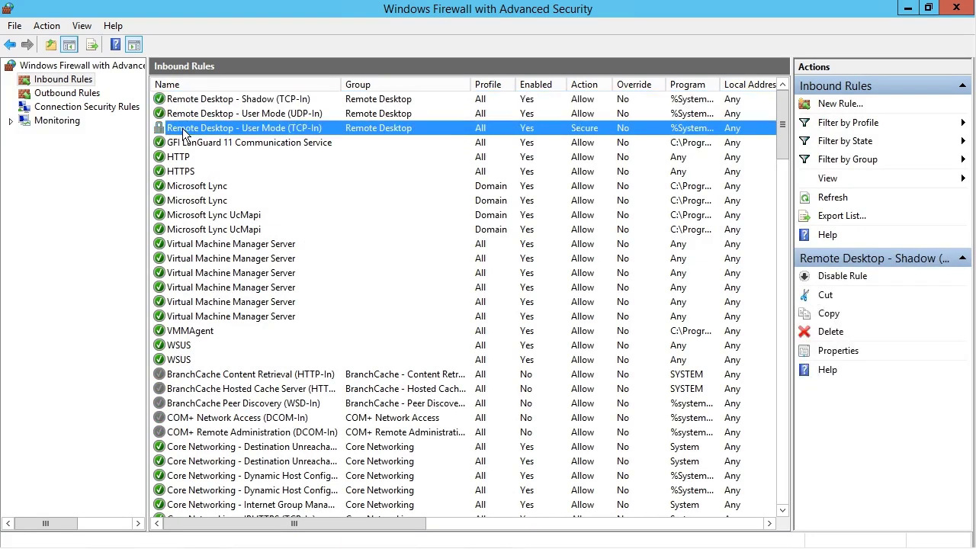
click(168, 137)
click(190, 129)
click(242, 373)
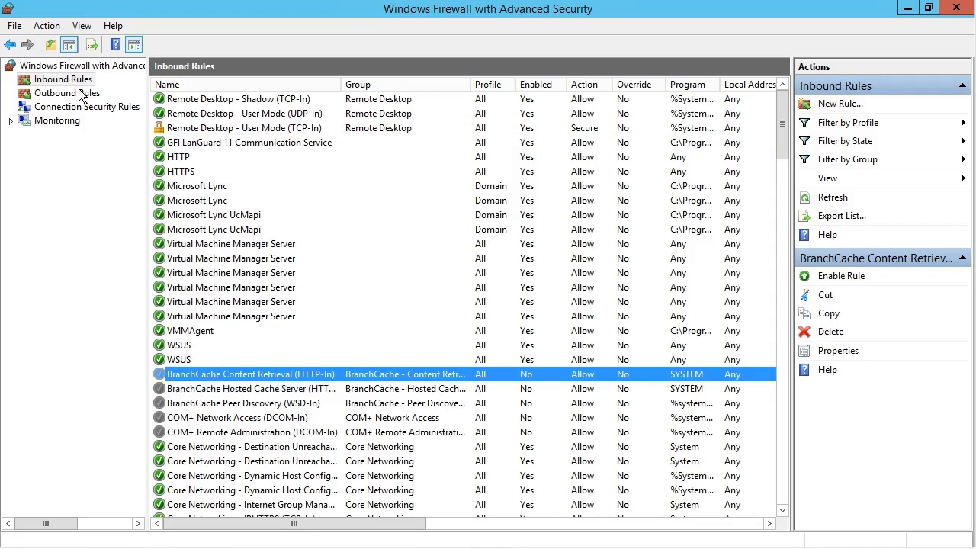
- Start a new inbound rule and choose the Port rule type
right_click(59, 79)
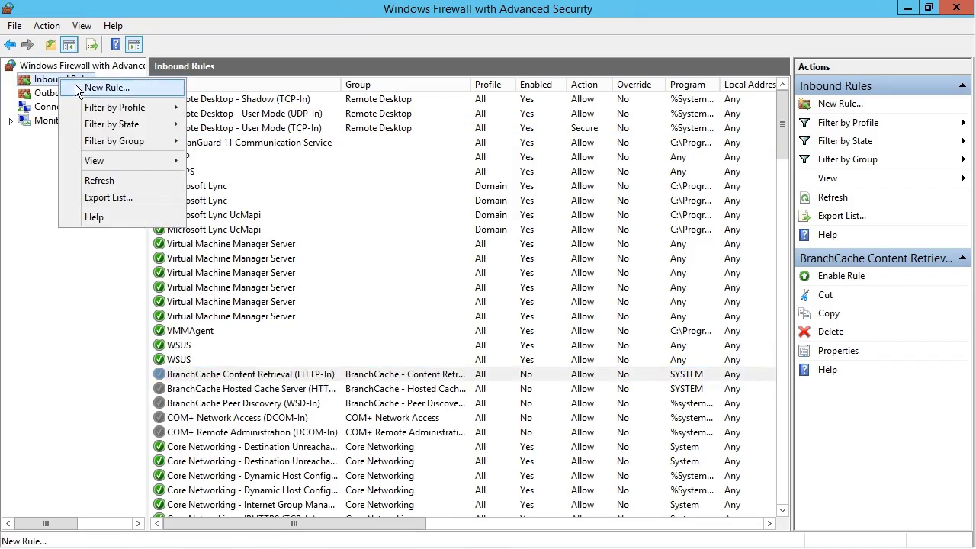
click(76, 86)
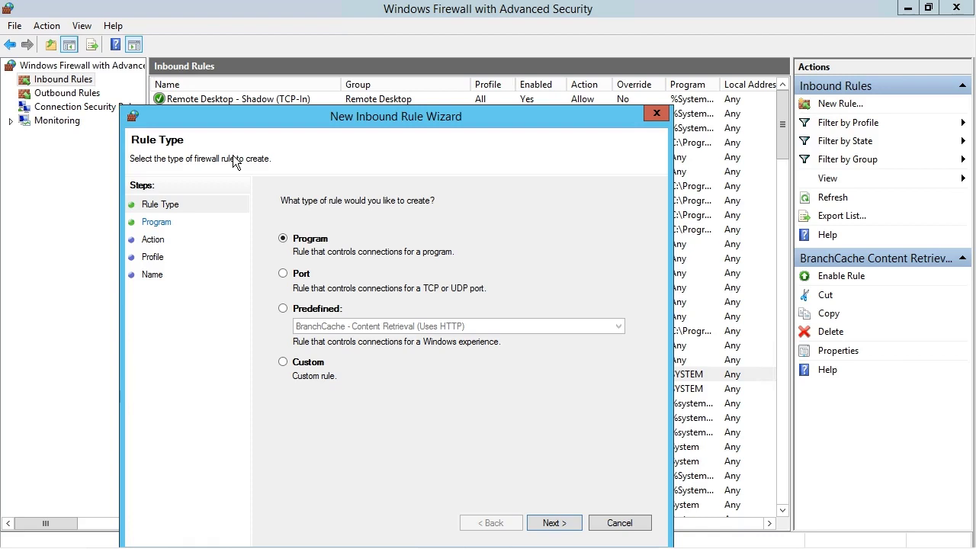
click(297, 277)
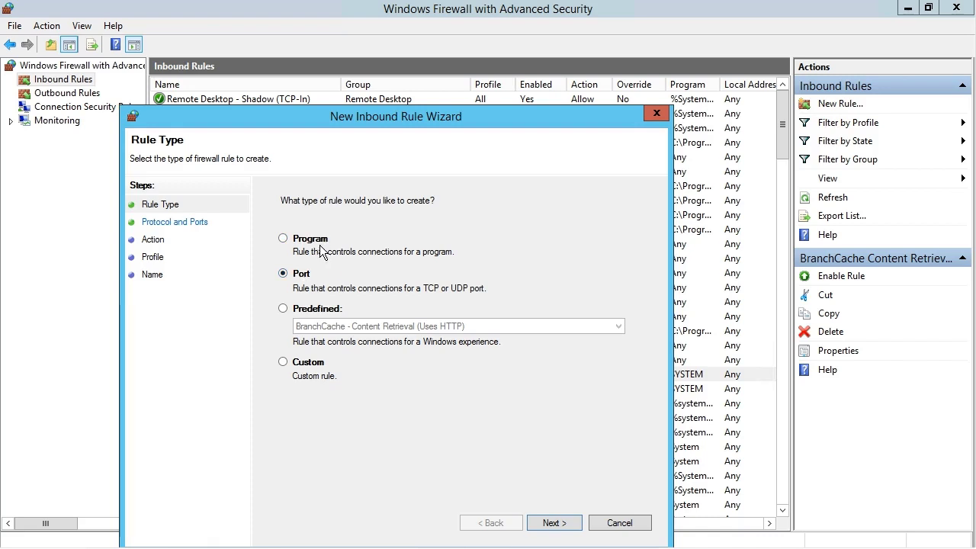
click(314, 311)
click(338, 327)
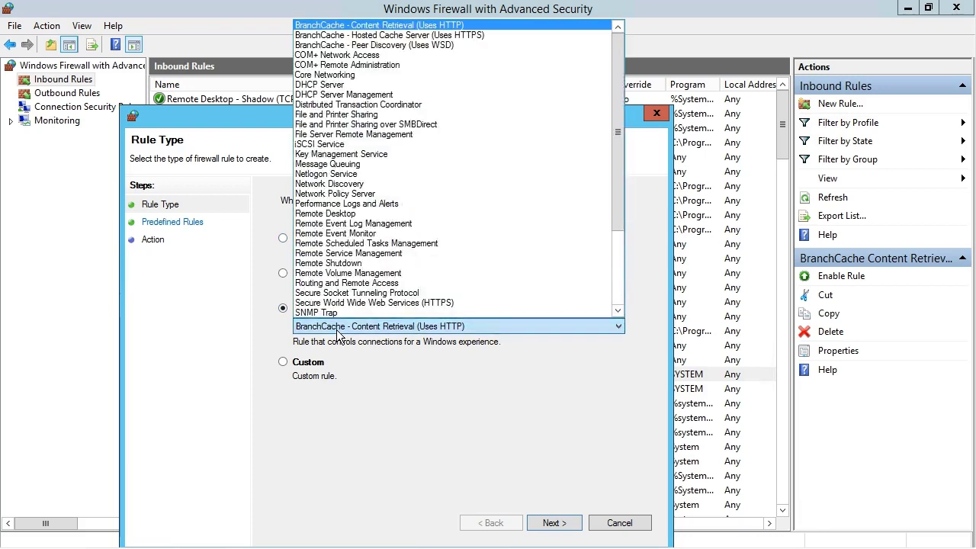
click(360, 382)
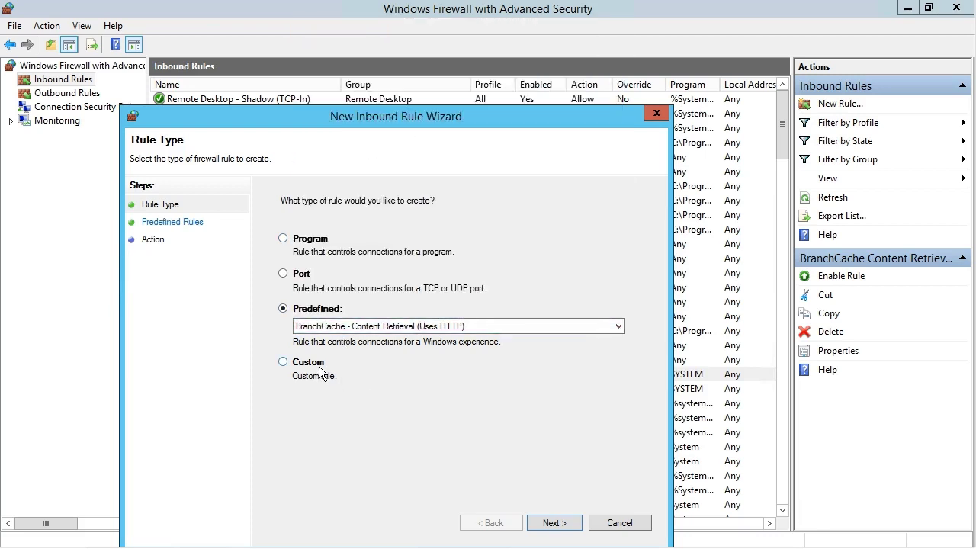
click(296, 276)
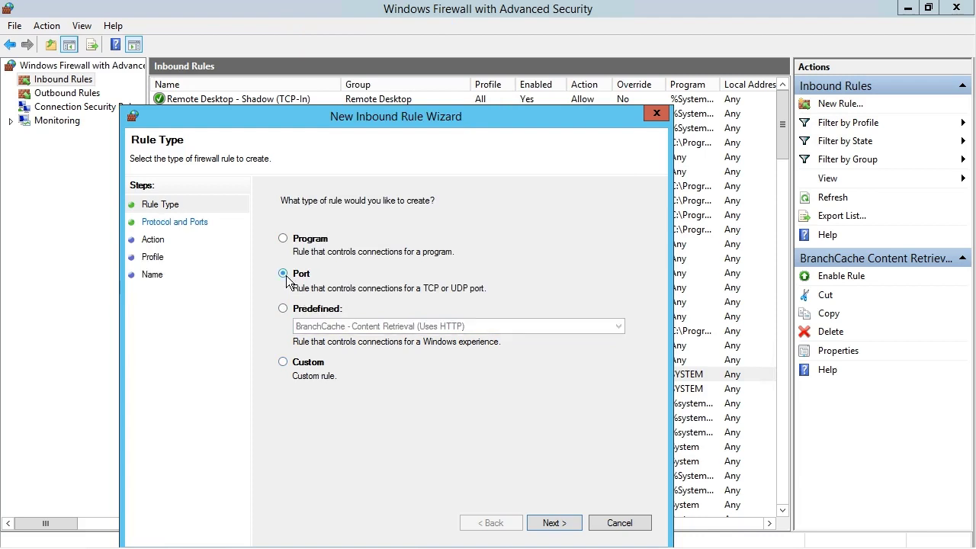
click(559, 523)
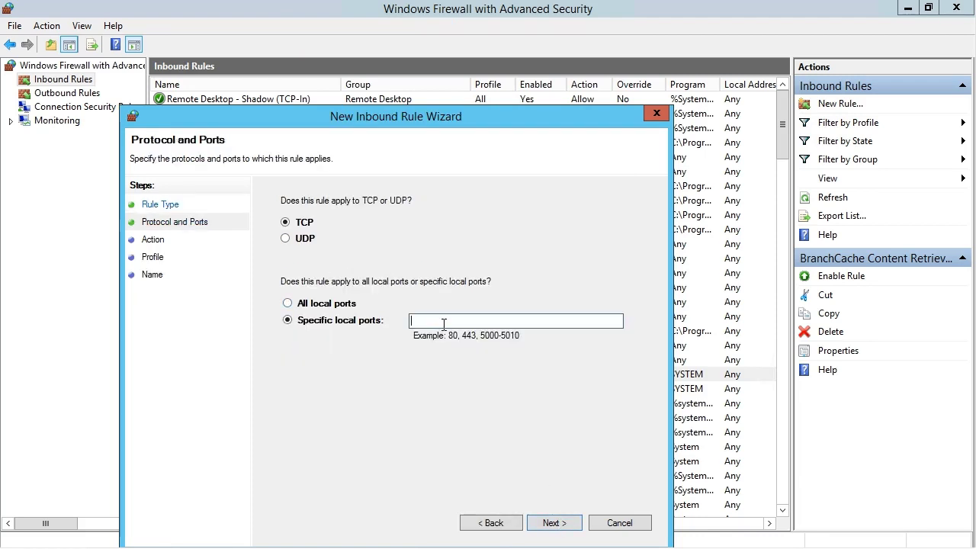
- Set the rule to TCP specific local port 22
text(22)
click(565, 523)
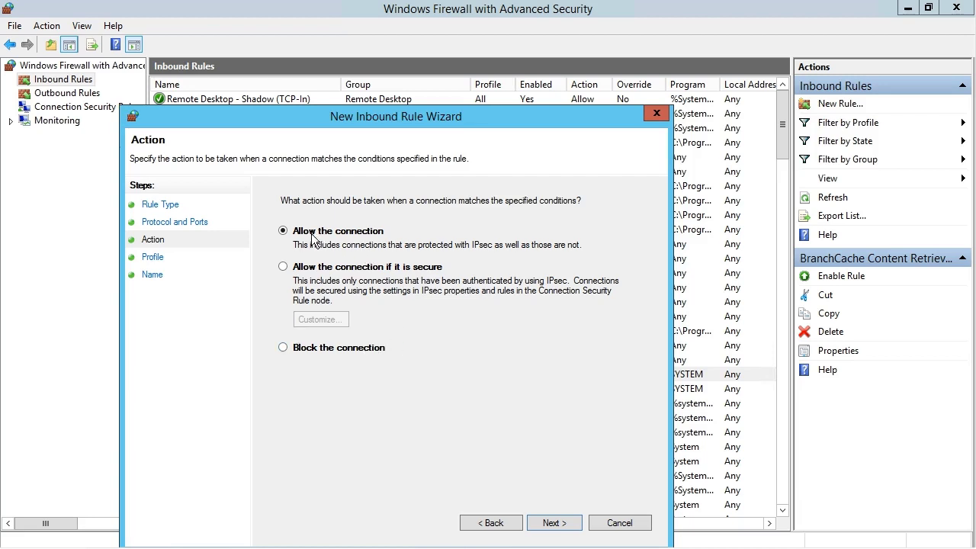
- Allow the connection on the Domain profile only and name the rule 'Allow inbound SSH'
click(552, 523)
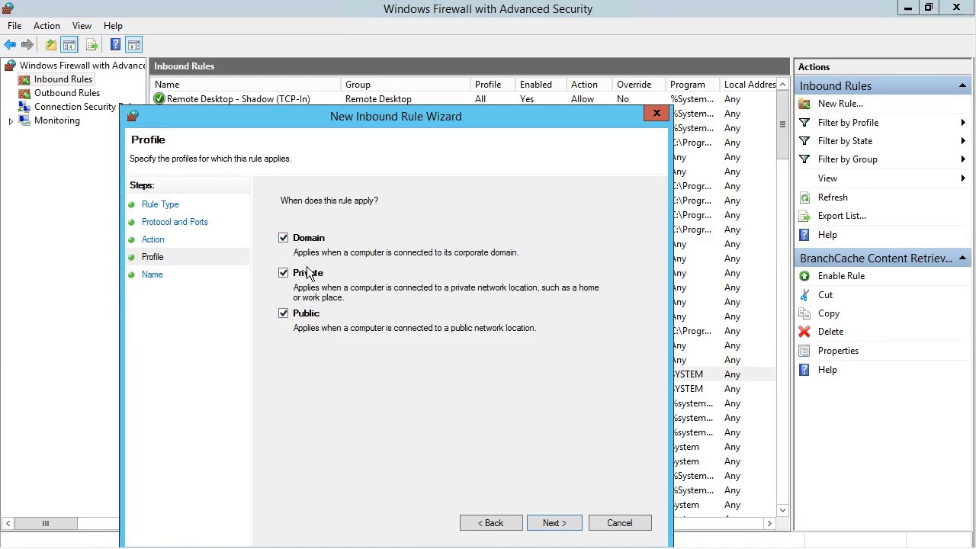
click(283, 273)
click(287, 316)
click(564, 526)
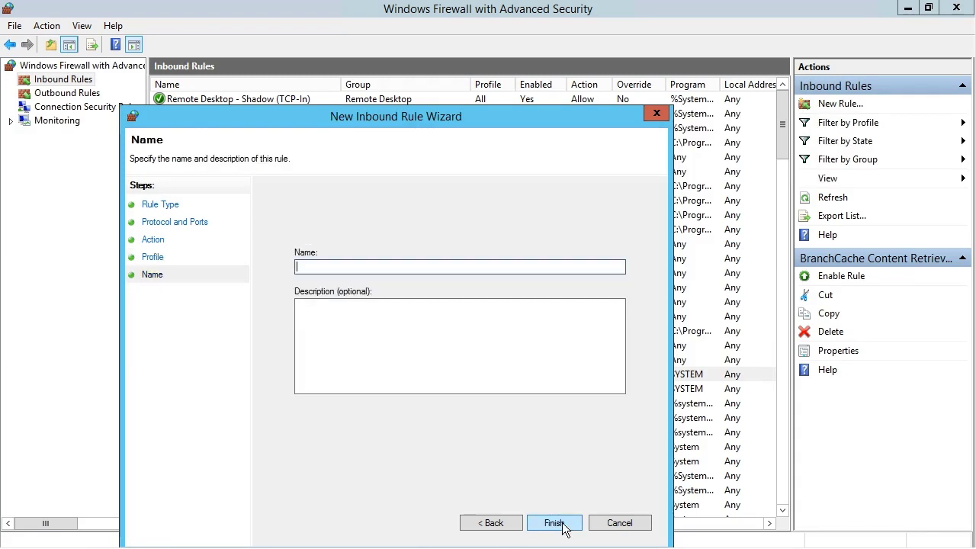
text(Allow inbound SSH)
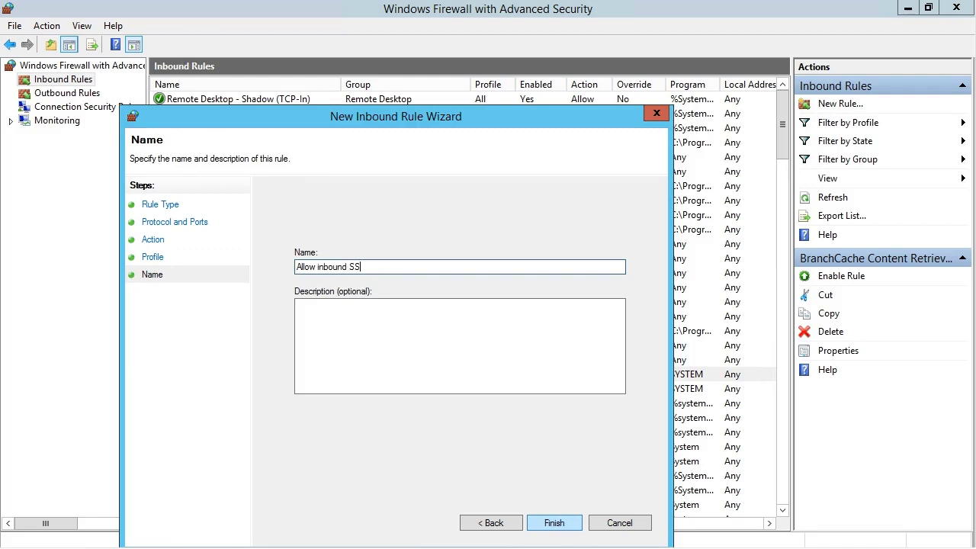
click(553, 523)
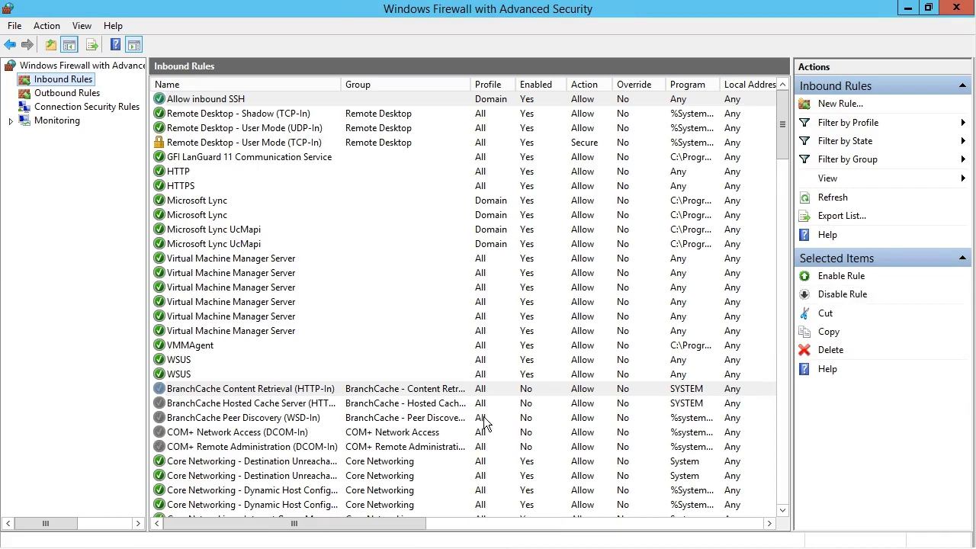
- Select the 'Allow inbound SSH' rule to check its settings
click(245, 102)
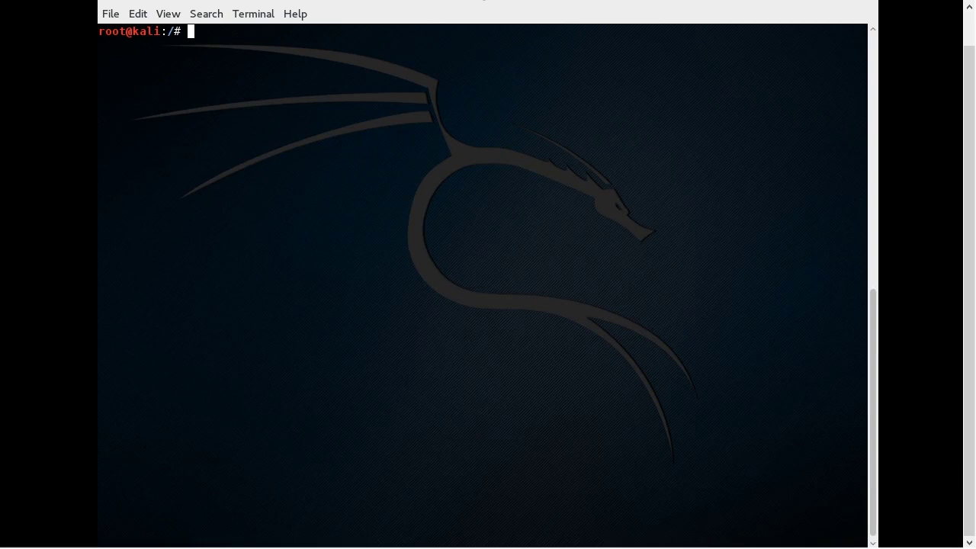
- Append iptables INPUT rules accepting TCP port 22 and dropping all other traffic
text(iptables -L)
key(Return)
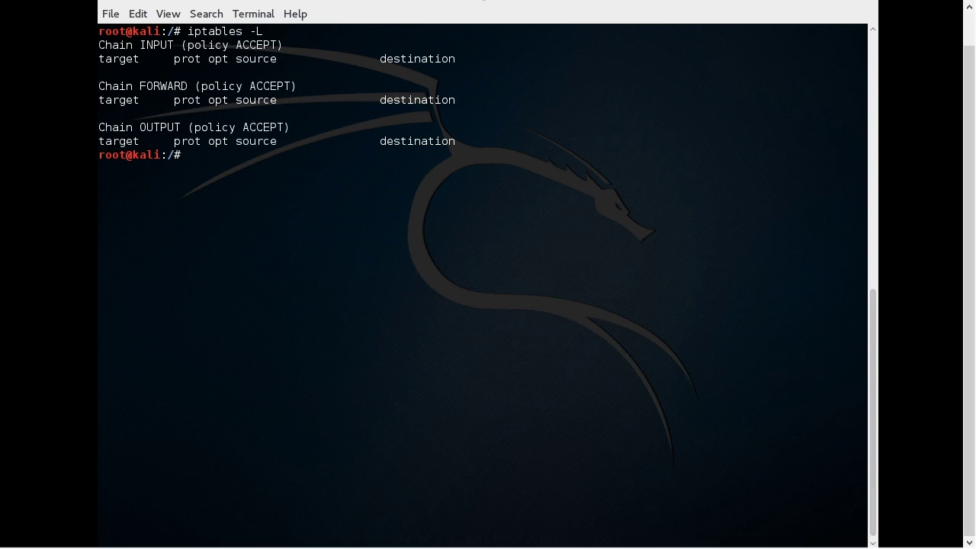
text(iptables -A INPUT -p tcp -m tcp )
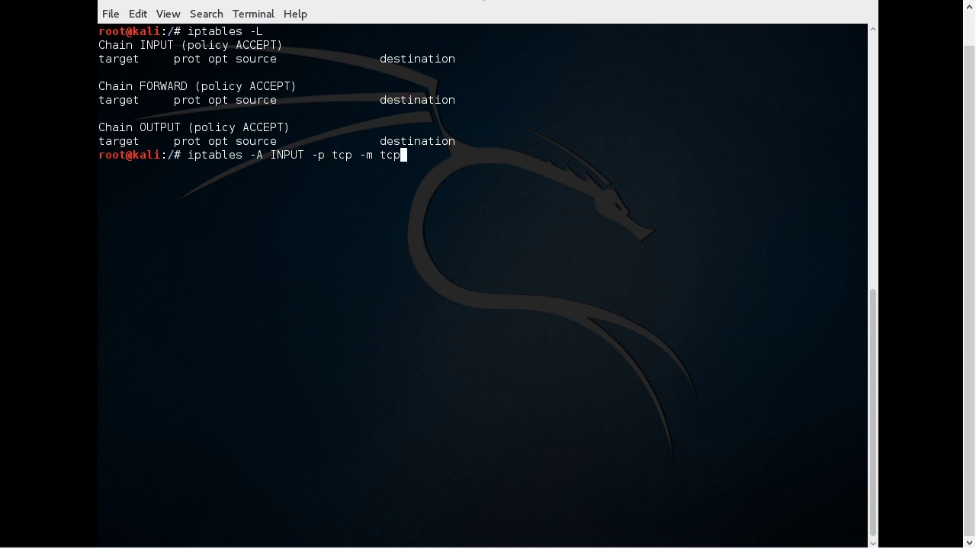
text(--dport 22 -j ACCEPT)
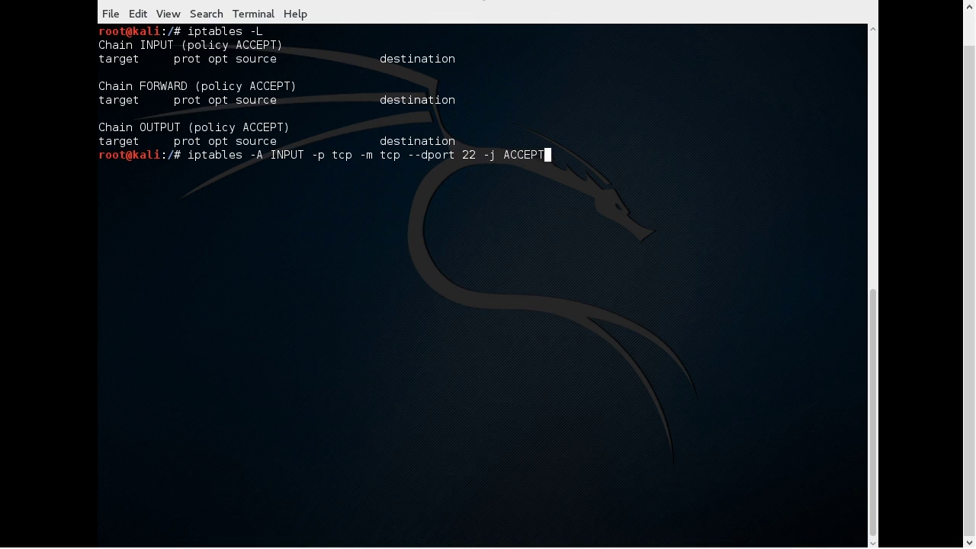
key(Return)
text(iptables)
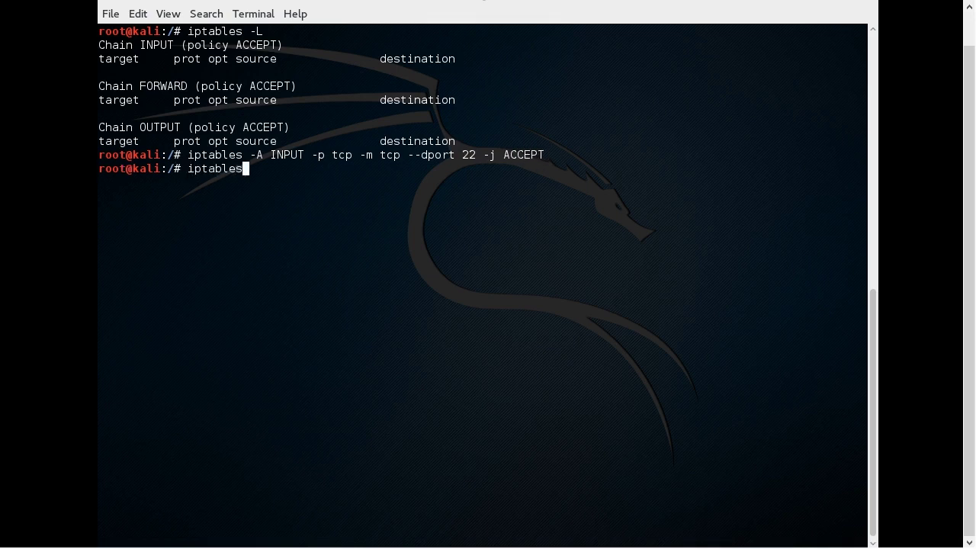
text( -A INPUT -j DROP)
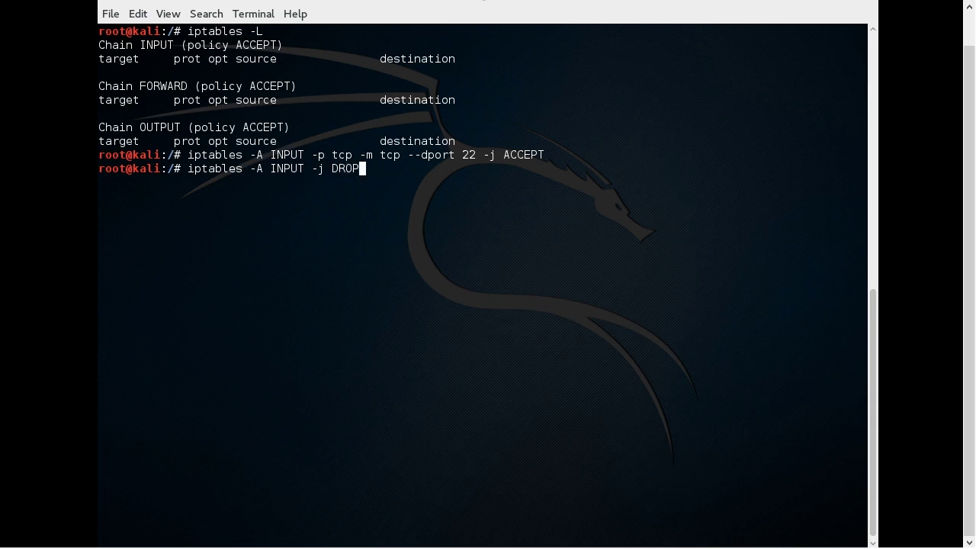
key(Return)
- List the iptables rules and select the eth0 address 192.168.1.91 from ifconfig
text(ip)
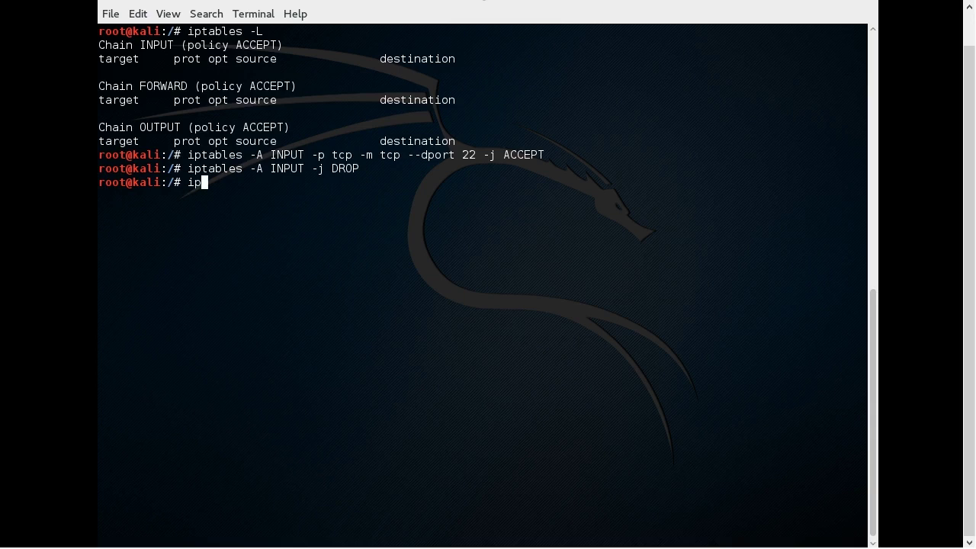
text(tables -L)
key(Return)
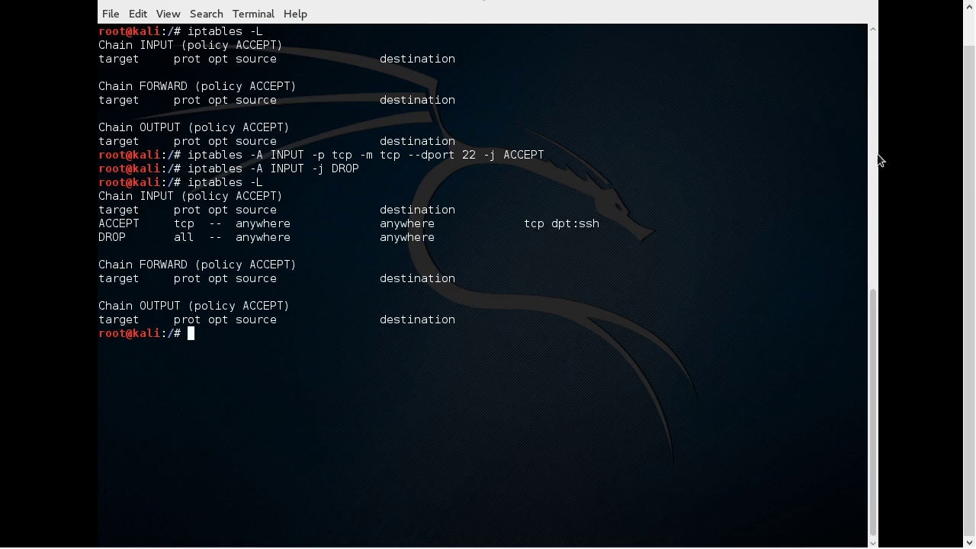
text(ifconfig)
key(Return)
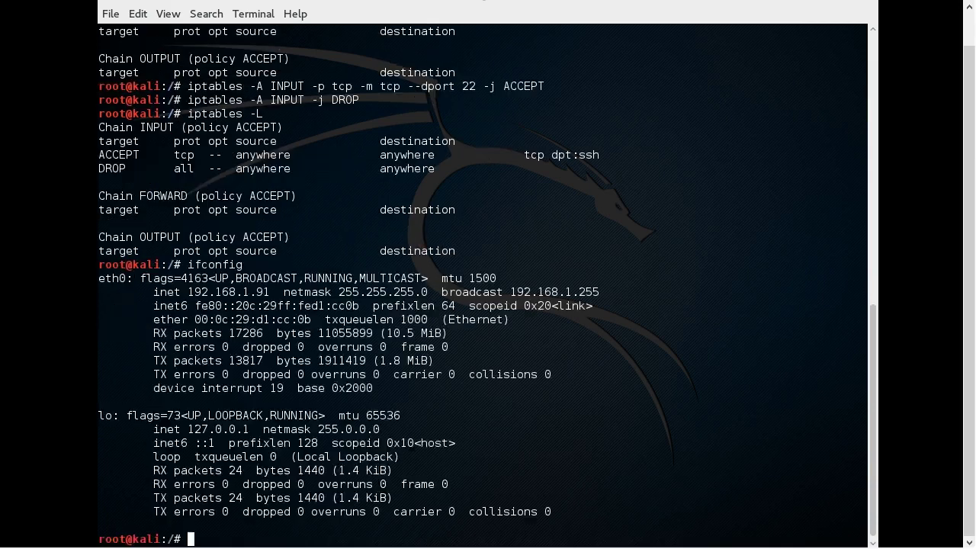
drag(276, 294, 188, 294)
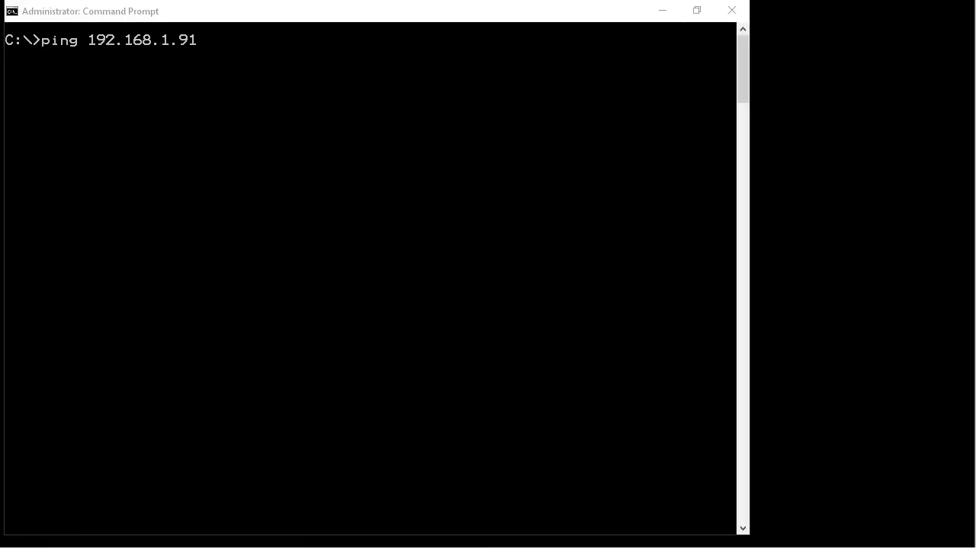
click(537, 174)
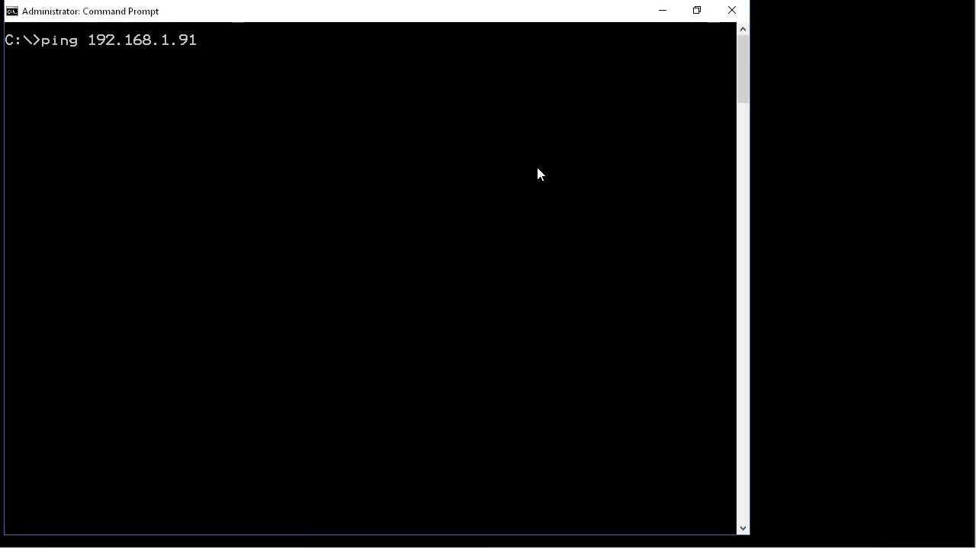
- Ping 192.168.1.91 from Command Prompt
key(Return)
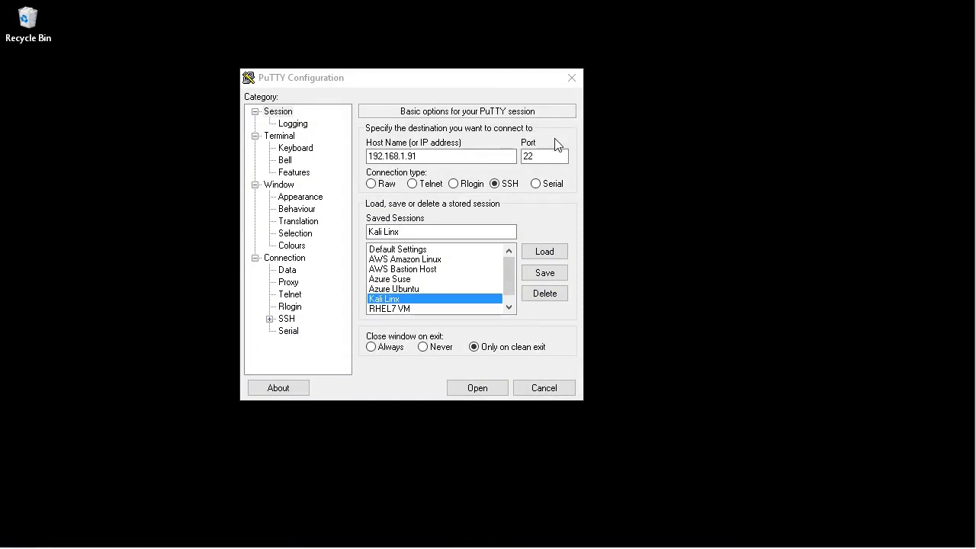
- Open a PuTTY SSH session to 192.168.1.91 on port 22
click(559, 157)
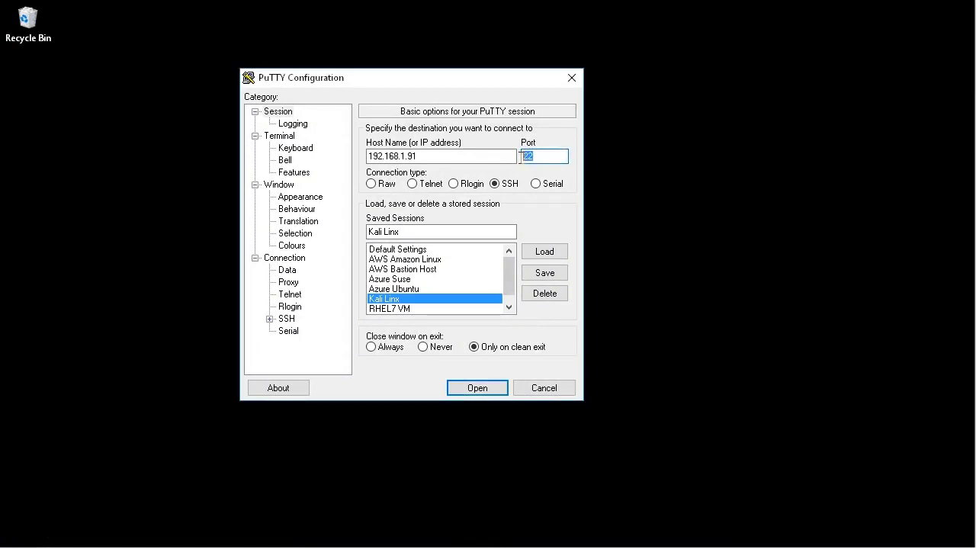
click(457, 156)
double_click(456, 157)
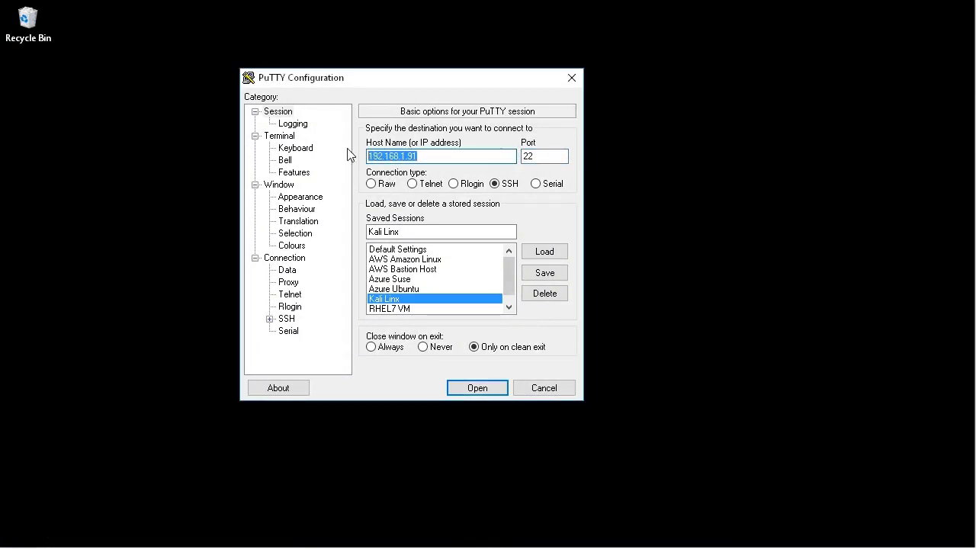
click(478, 387)
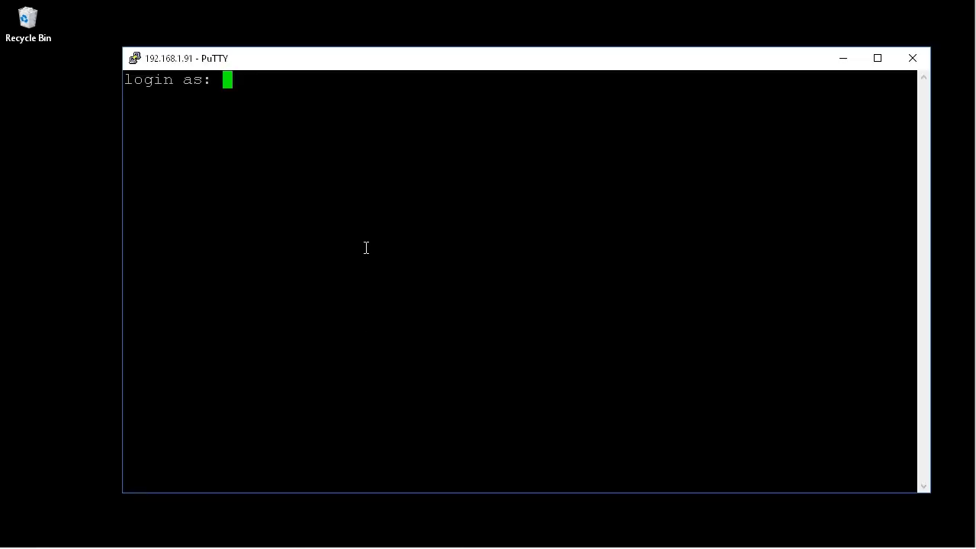
- Log in as root with the account password and run iptables -L
text(root)
key(Return)
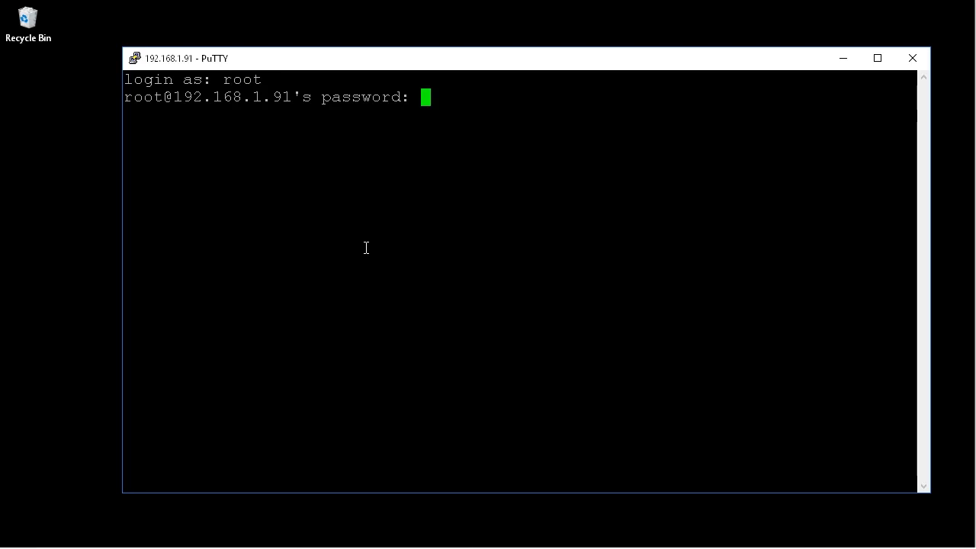
key(Return)
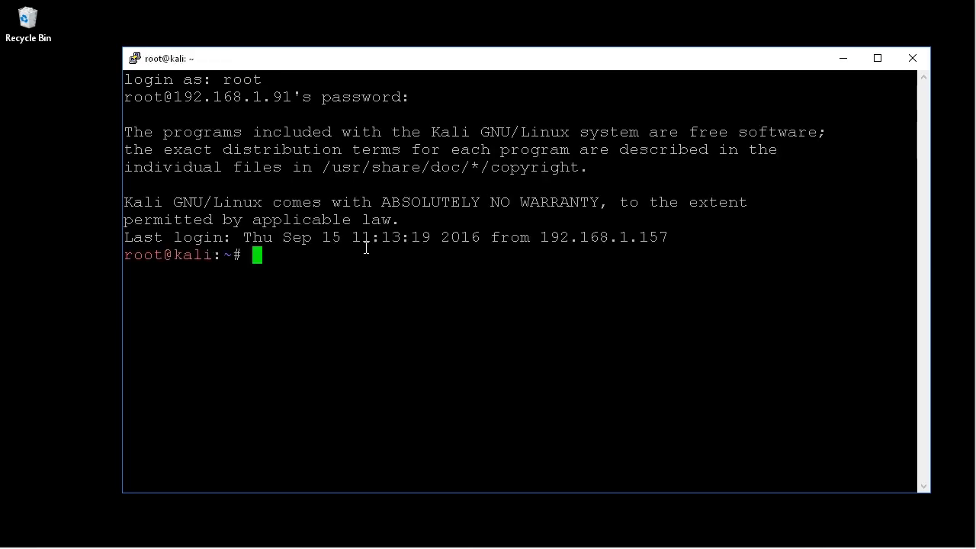
text(iptables -L)
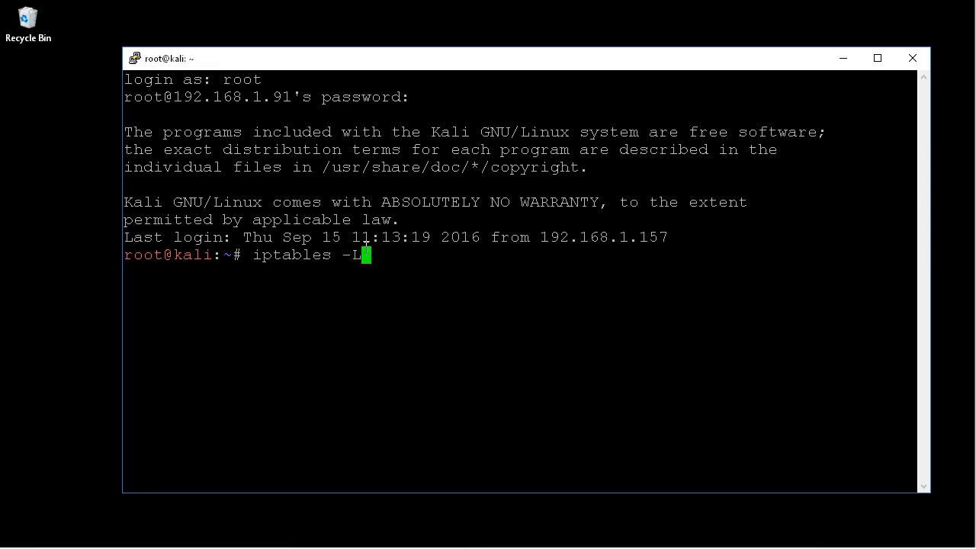
key(Return)
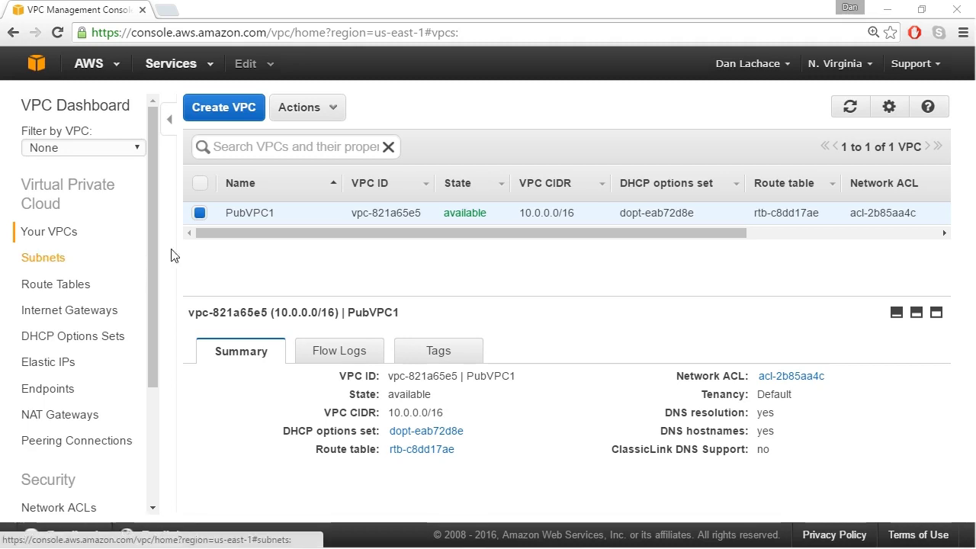
- Open network ACL acl-2b85aa4c from the PubVPC1 summary
mouse_move(274, 221)
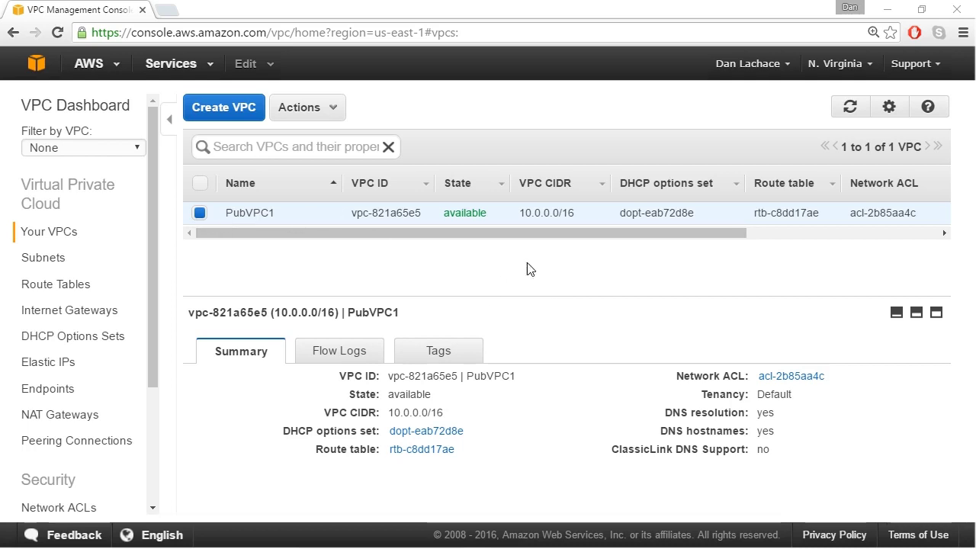
click(800, 384)
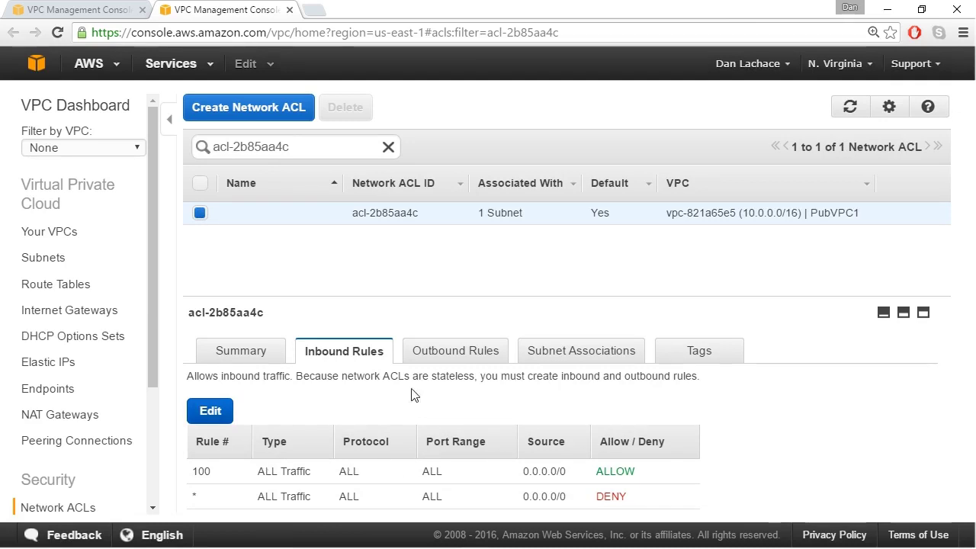
- Edit the inbound rules, changing rule 100's type to SSH (22)
click(451, 354)
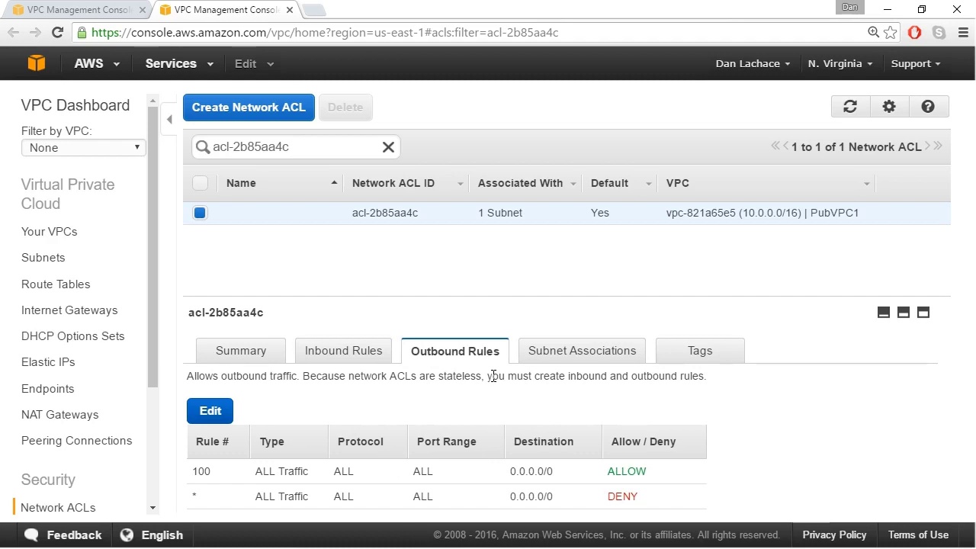
click(351, 355)
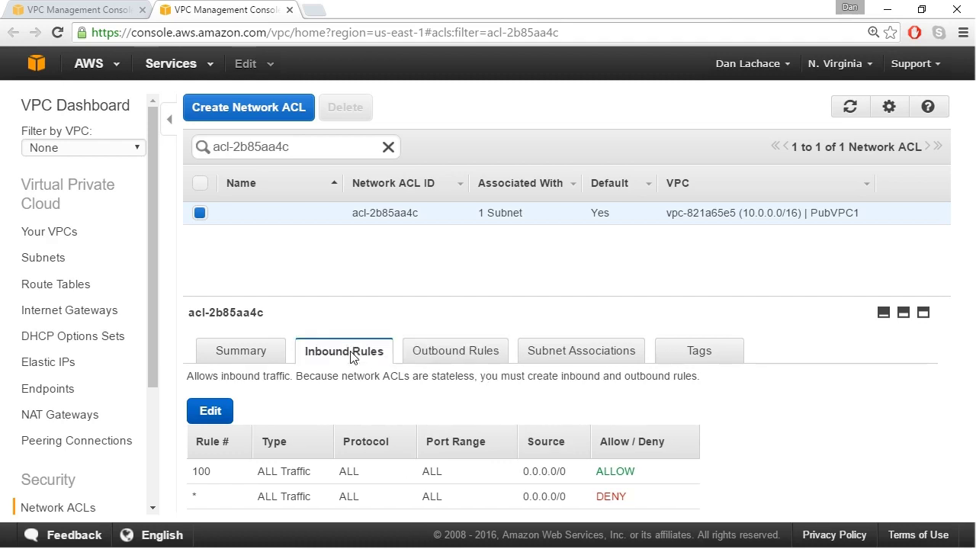
click(220, 409)
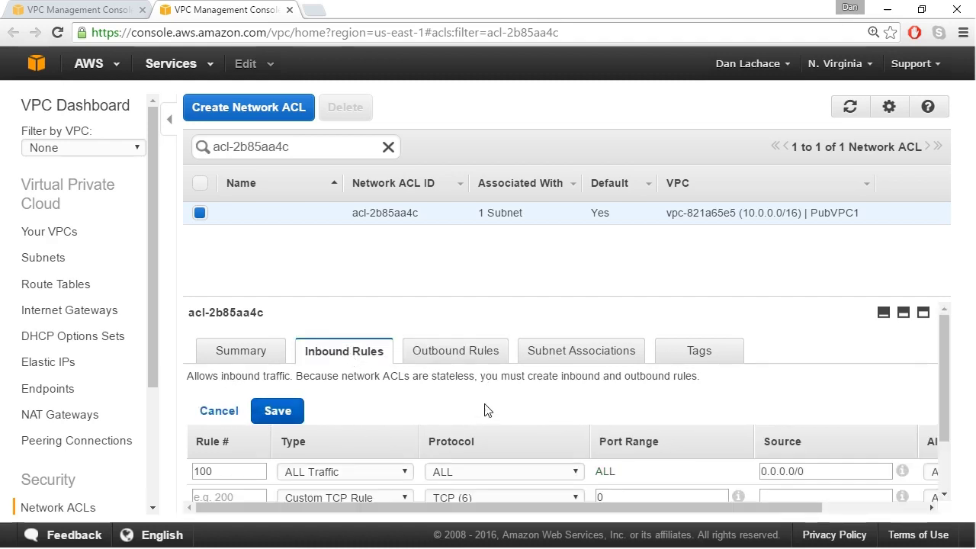
scroll(941, 342, down, 1)
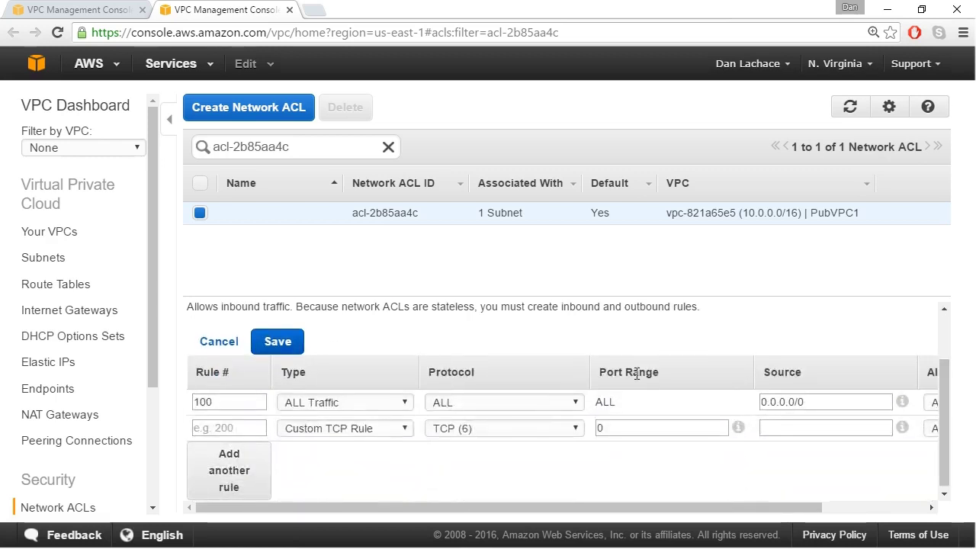
click(374, 403)
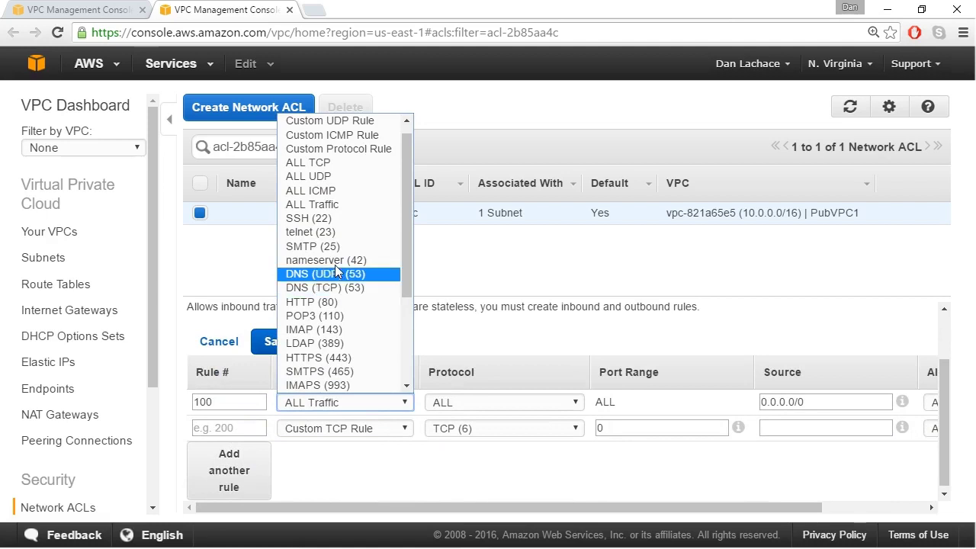
key(Escape)
key(s)
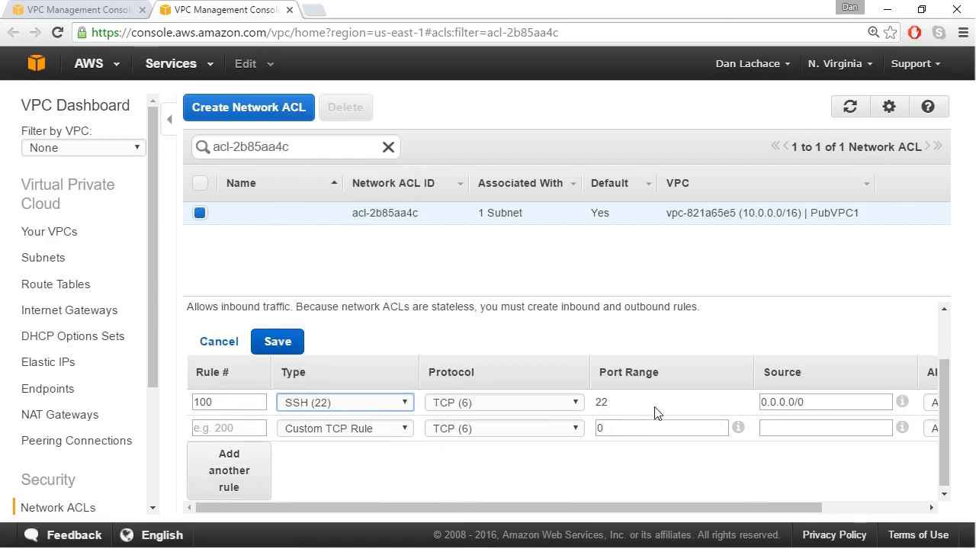
- Keep source 0.0.0.0/0, delete the empty second row, and save the rules
click(845, 402)
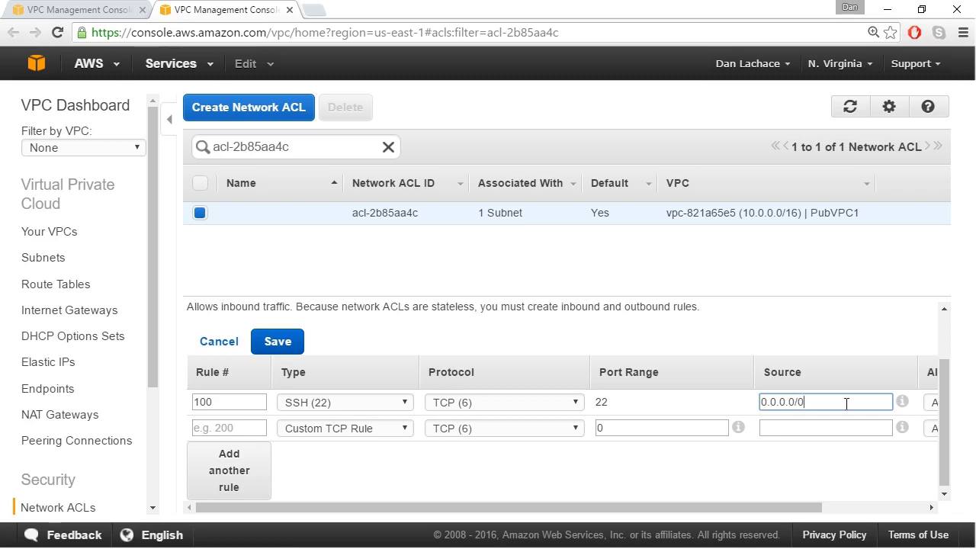
drag(804, 503, 905, 509)
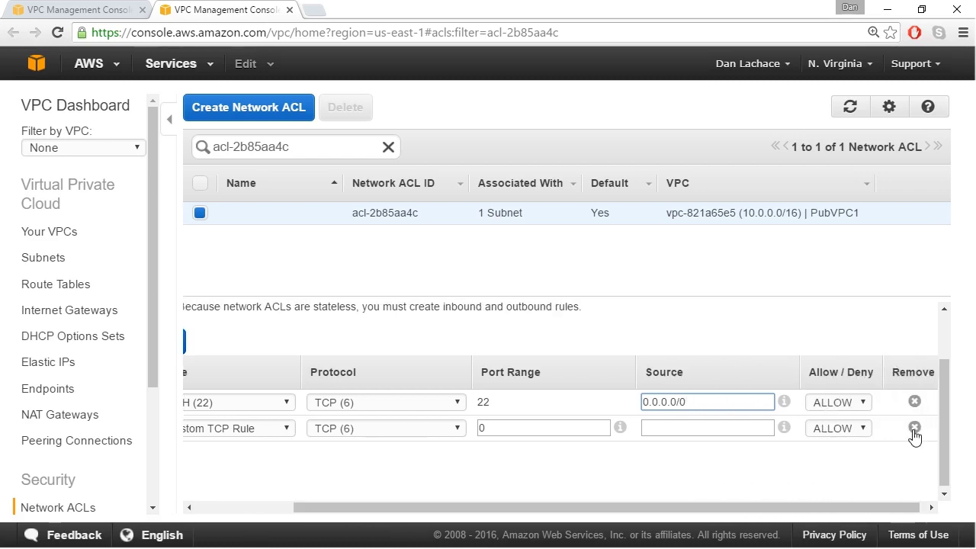
click(913, 428)
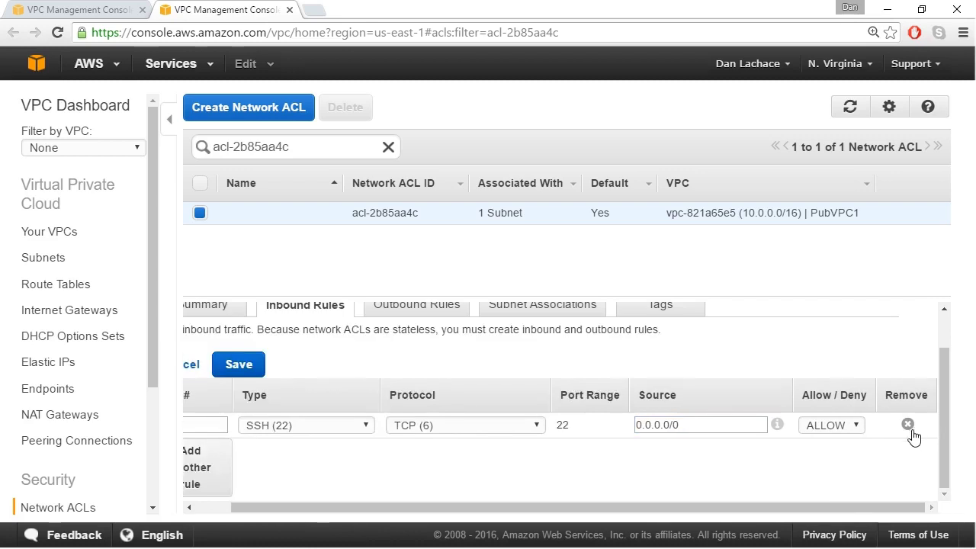
click(241, 369)
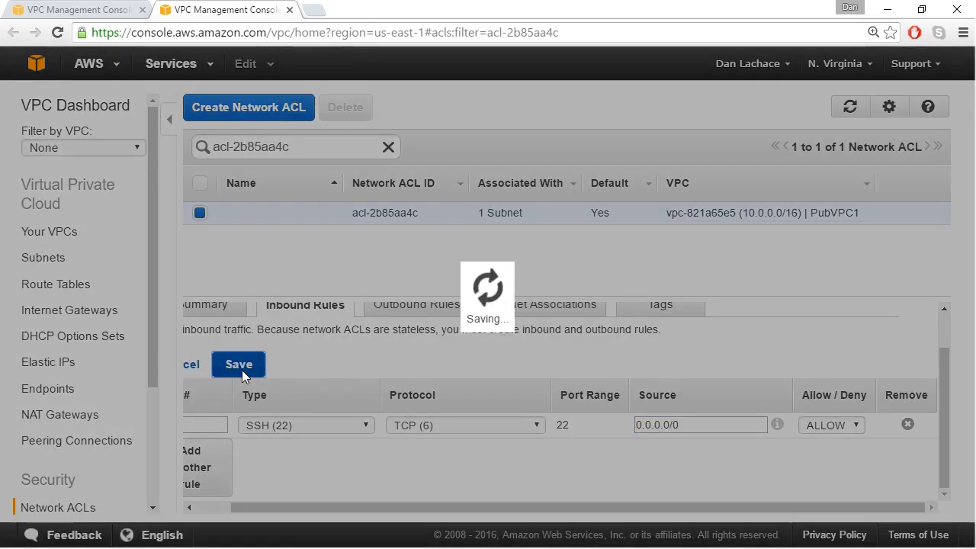